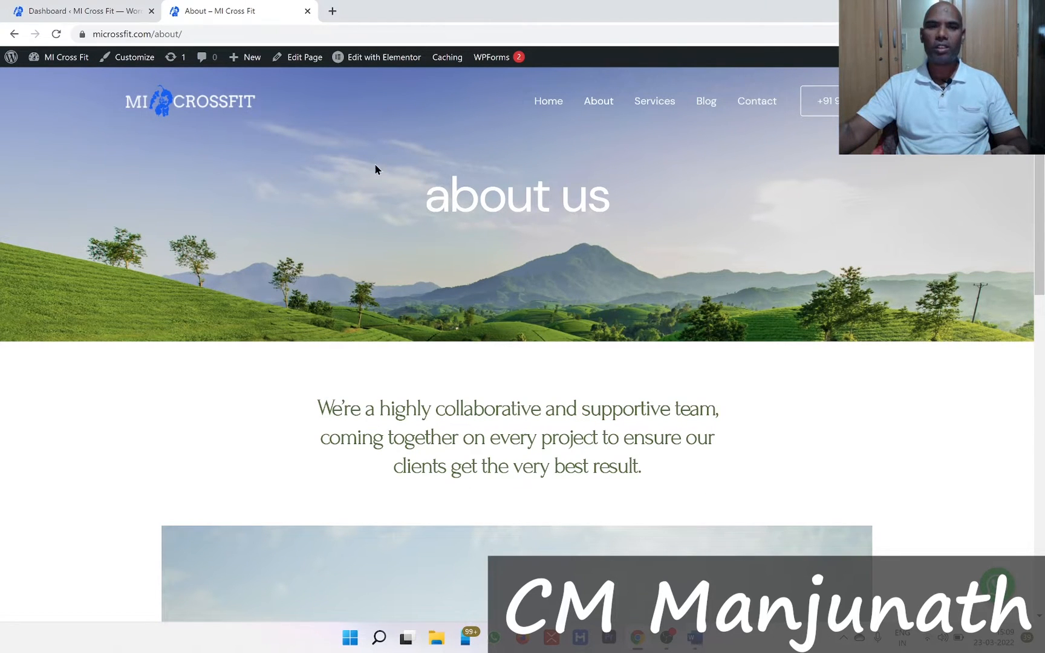
Open the site's About page for editing with Elementor.
left_click(101, 11)
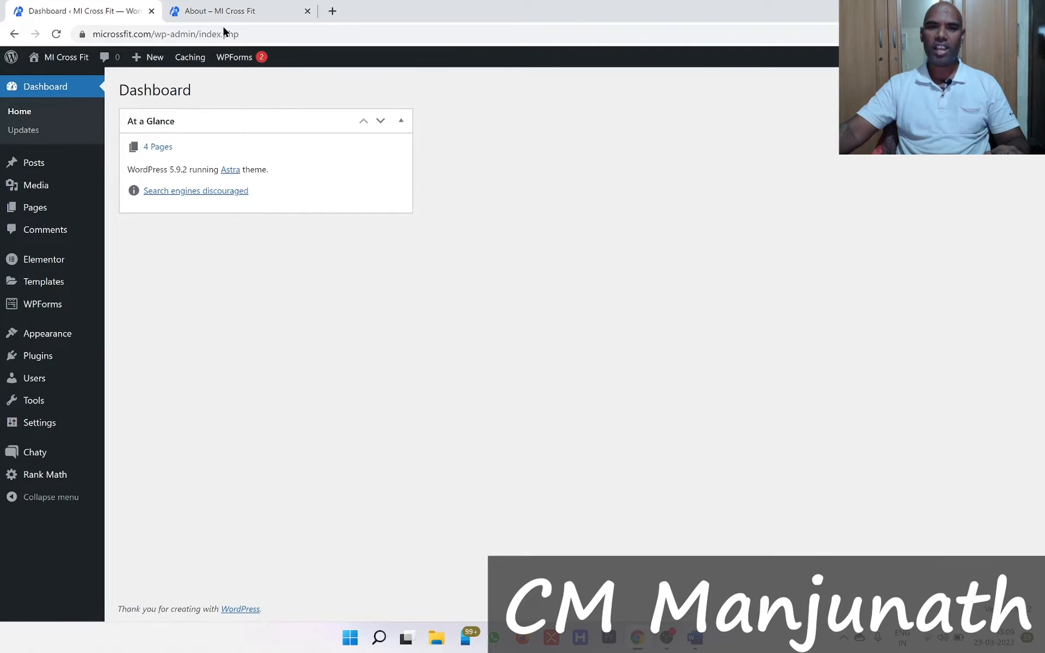
left_click(219, 11)
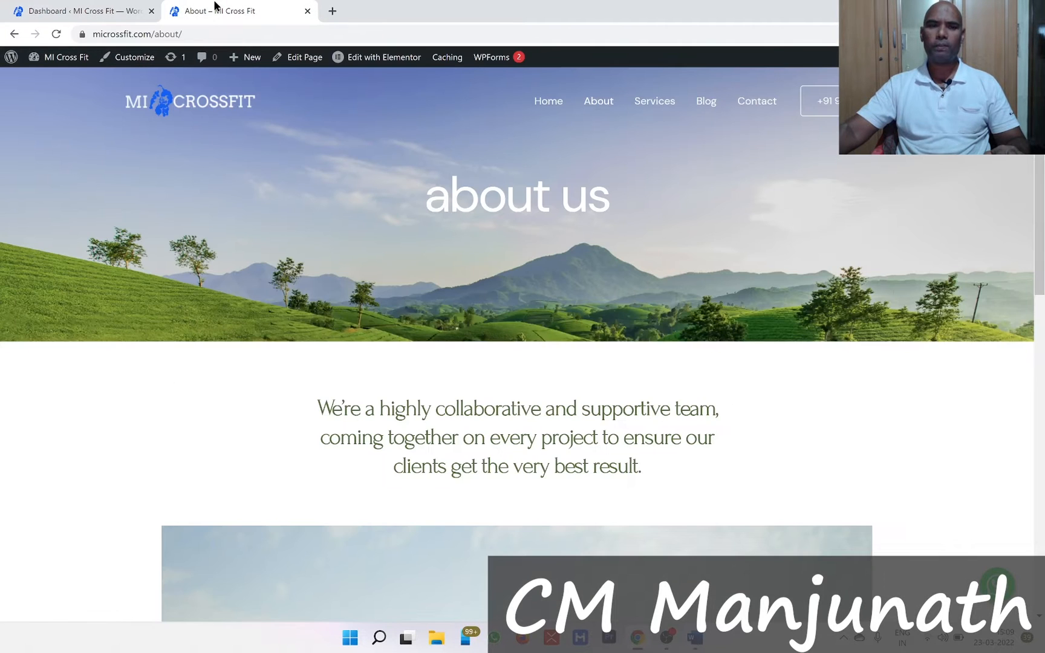
left_click(389, 57)
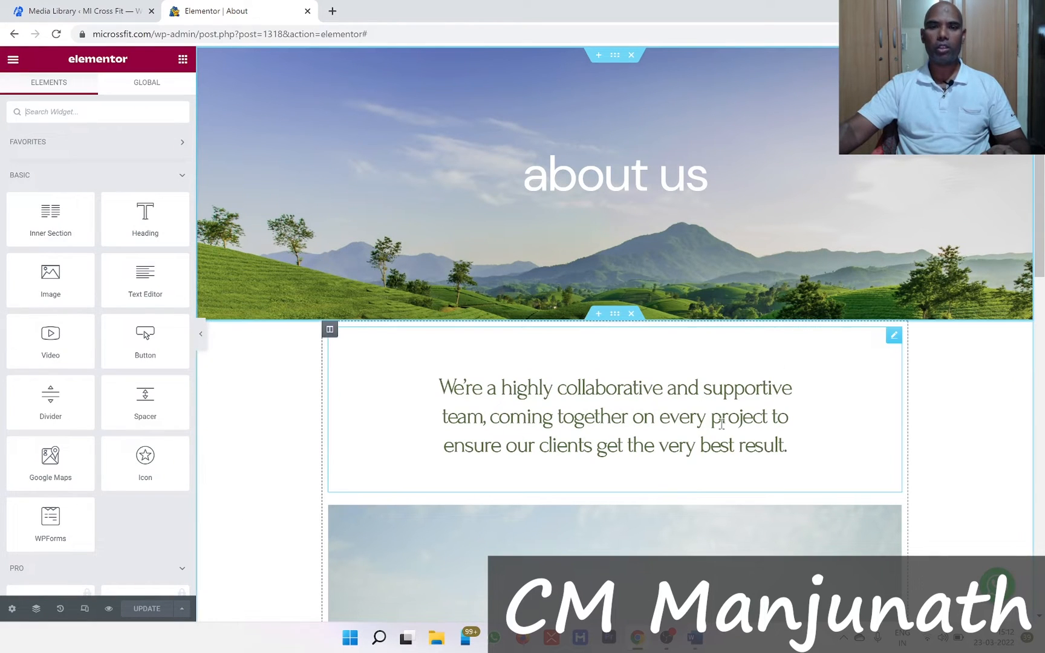
Replace the hero section's background image with the media library photo of the person in orange leggings doing sit-ups.
left_click(615, 55)
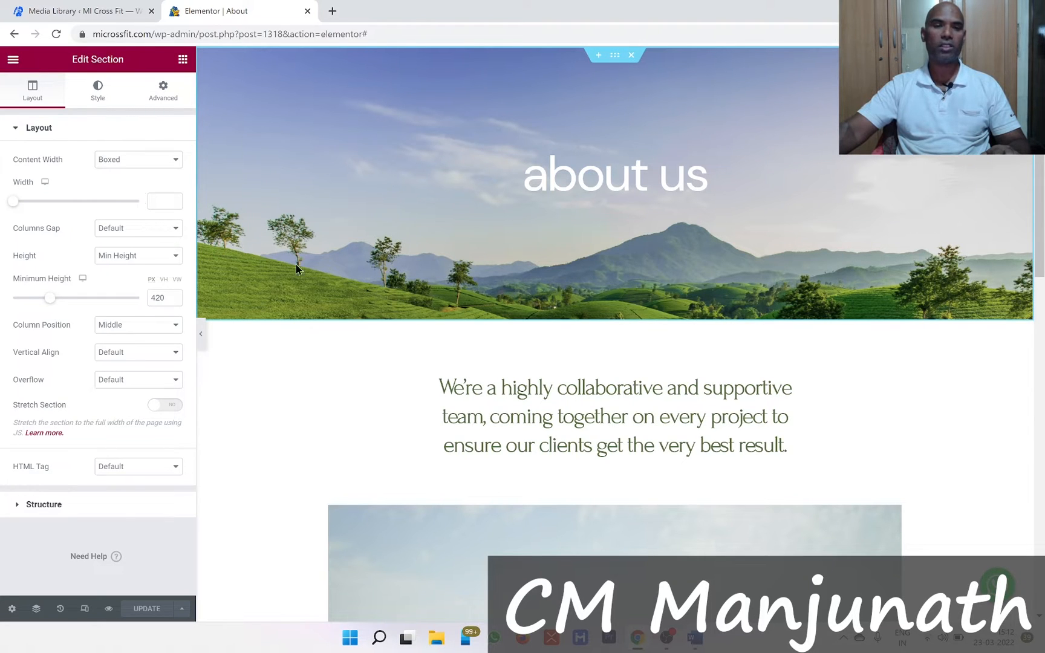
left_click(97, 104)
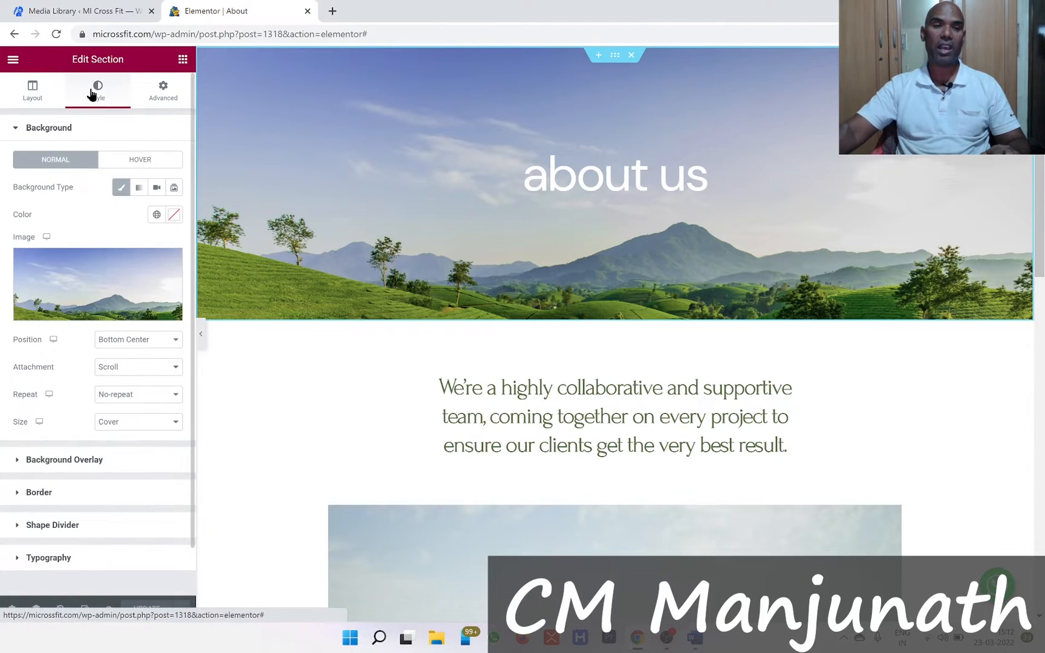
left_click(89, 280)
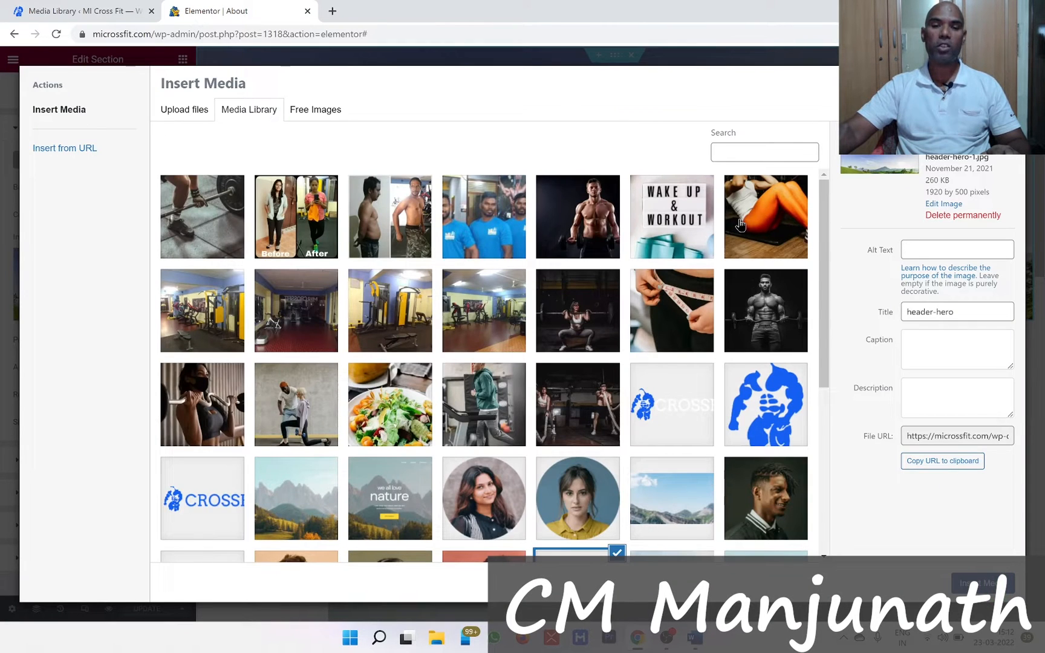
left_click(740, 225)
left_click(982, 584)
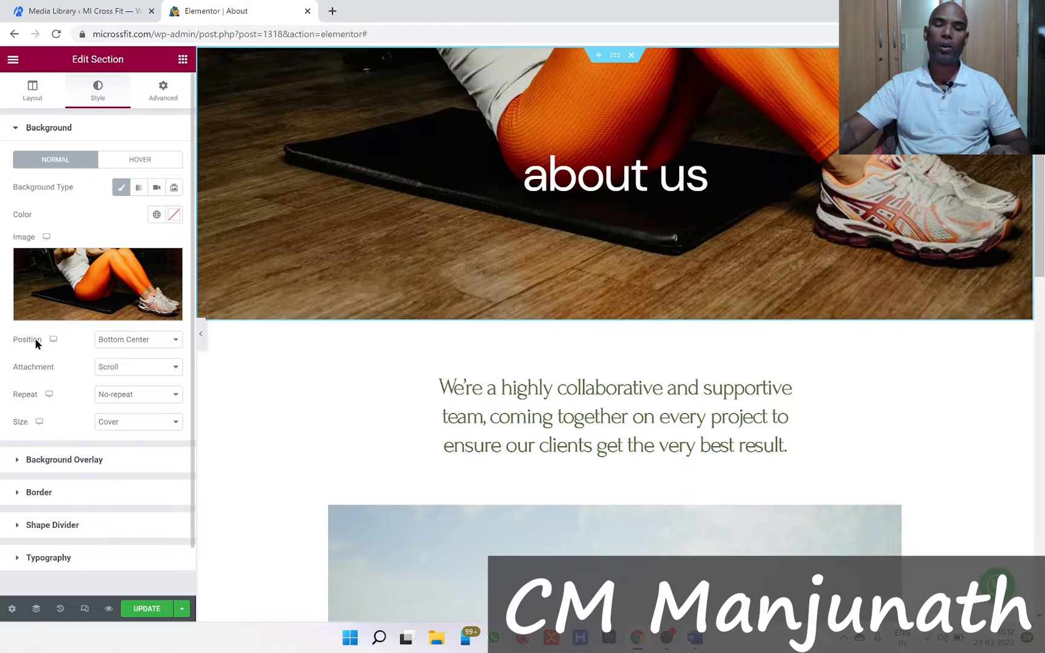
Set the hero background image's position to Top Center and preview the page at full width.
left_click(171, 340)
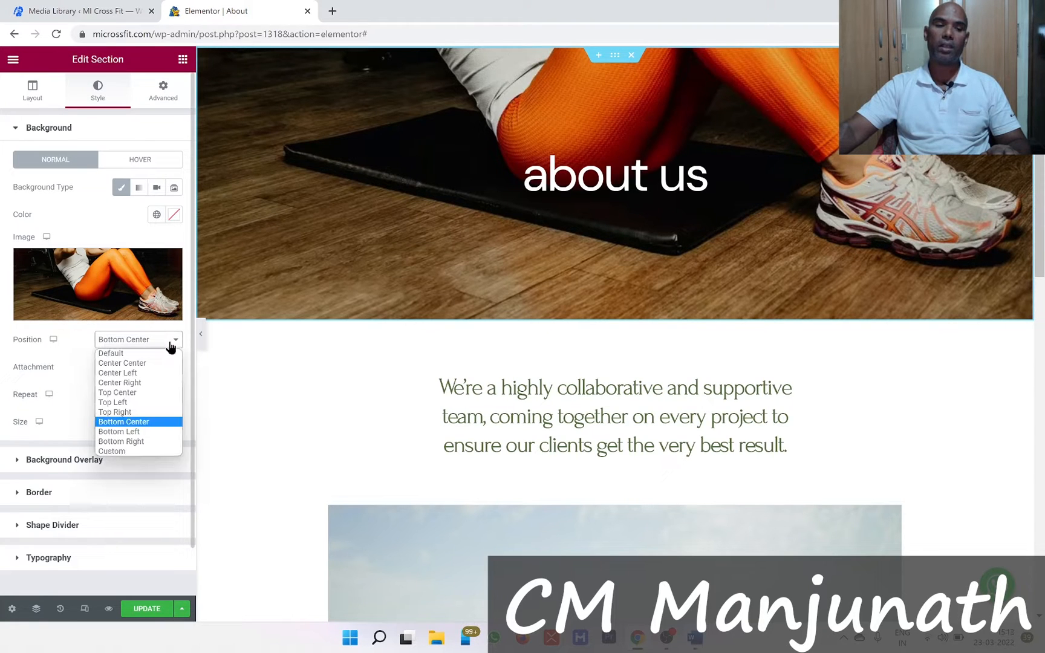
left_click(154, 389)
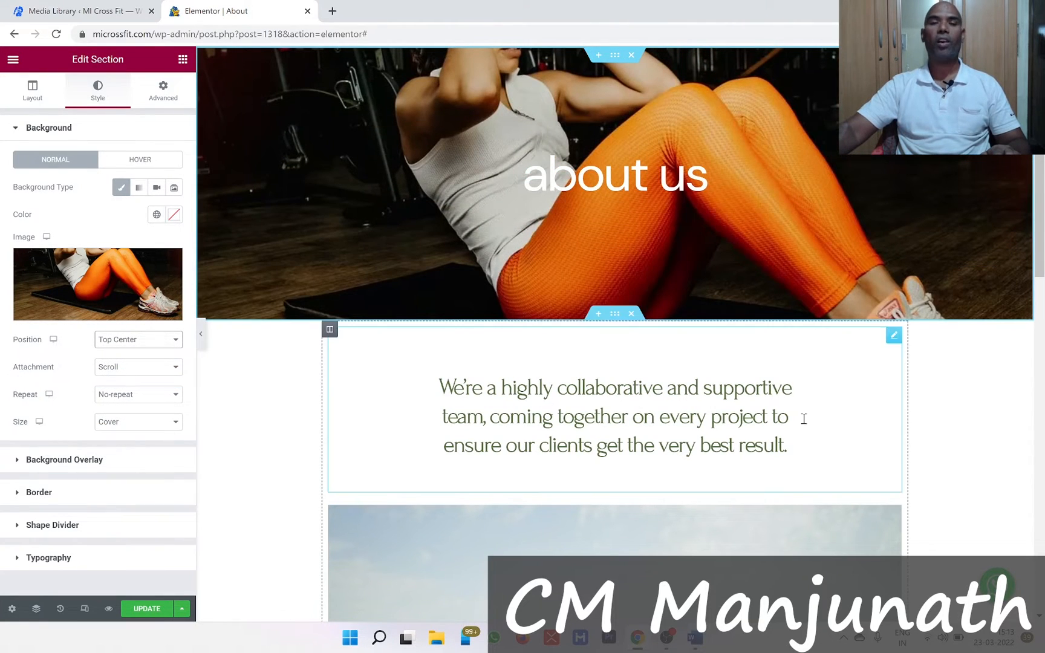
left_click(200, 338)
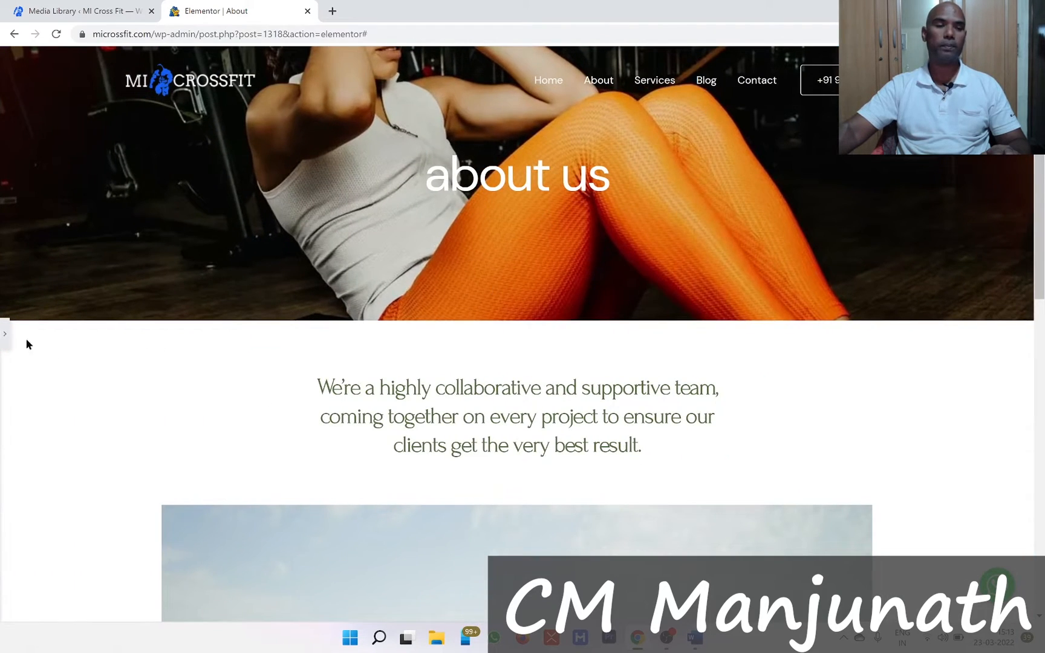
left_click(5, 334)
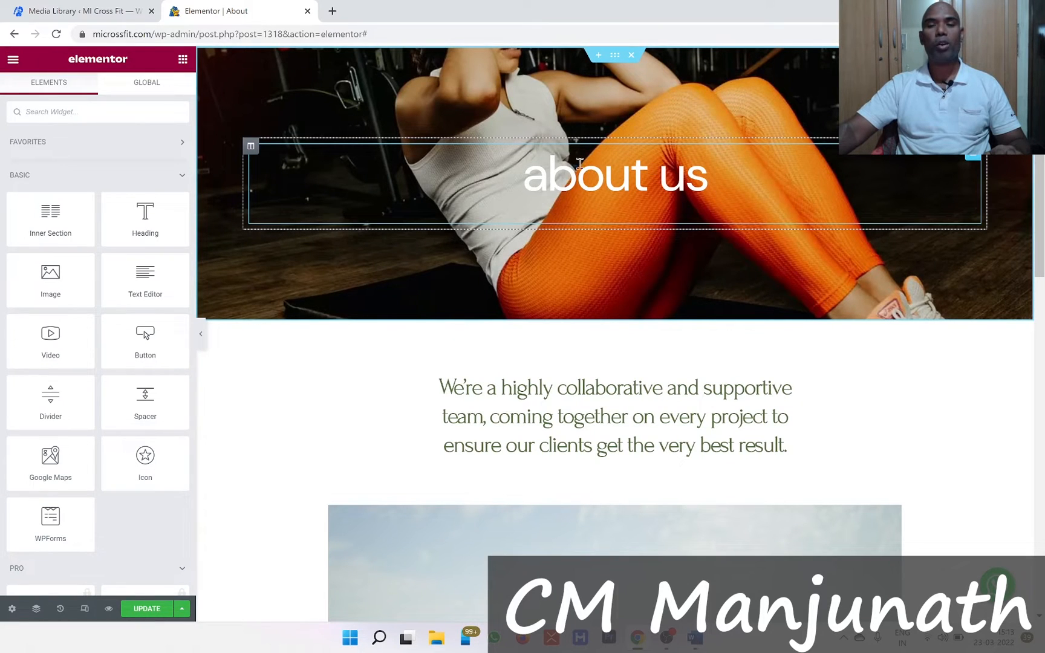
Style the "about us" heading with the Montserrat font, weight 800 and the Capitalize transform.
left_click(972, 161)
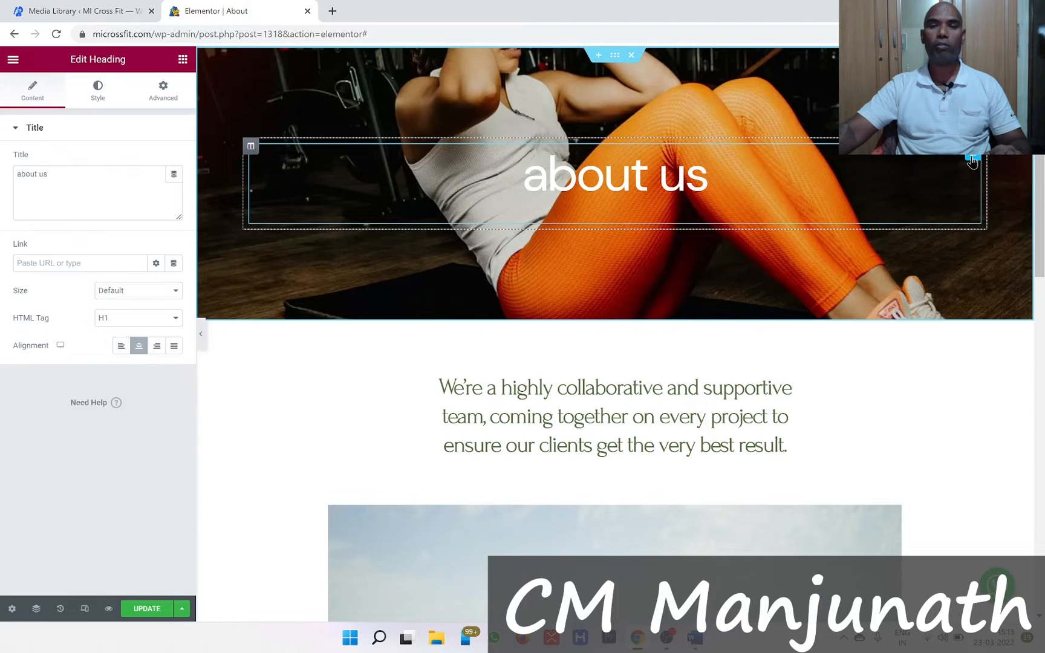
left_click(98, 88)
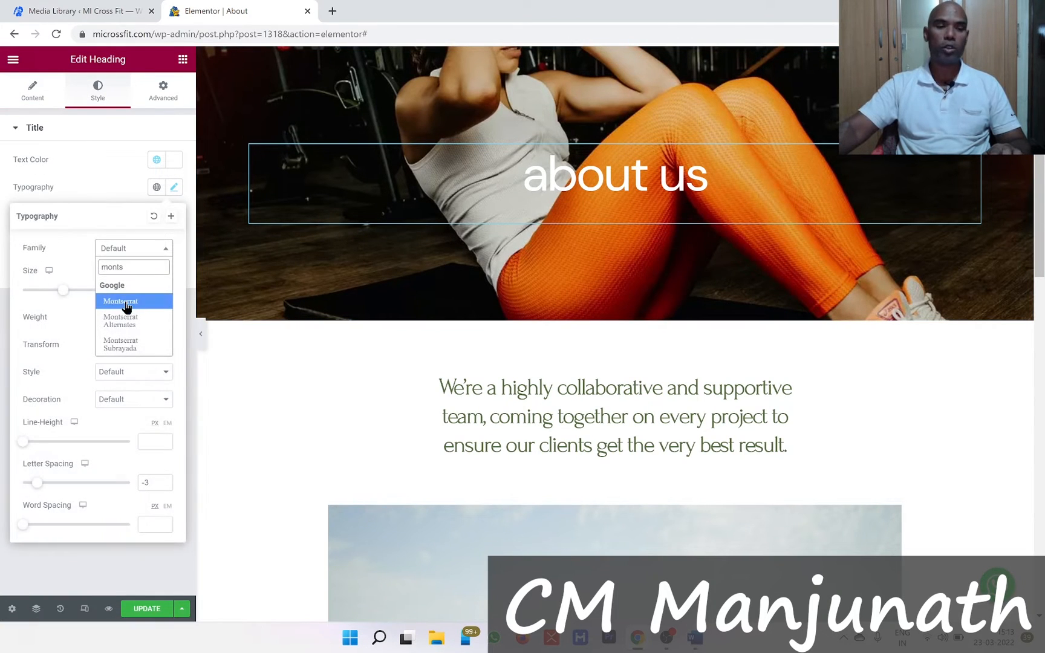
left_click(125, 303)
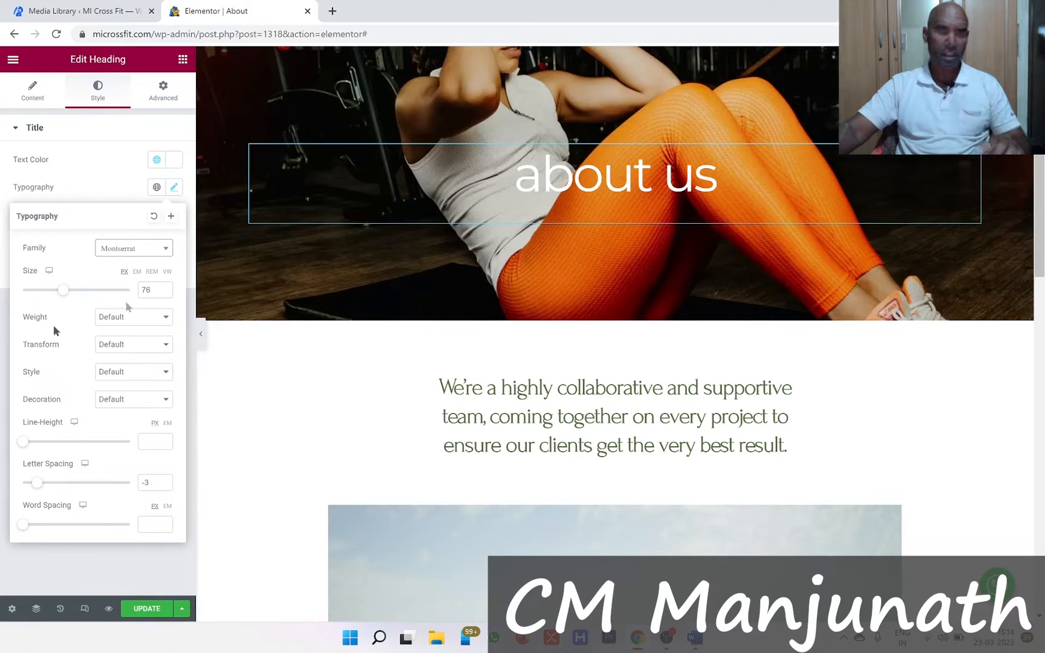
left_click(148, 321)
left_click(121, 407)
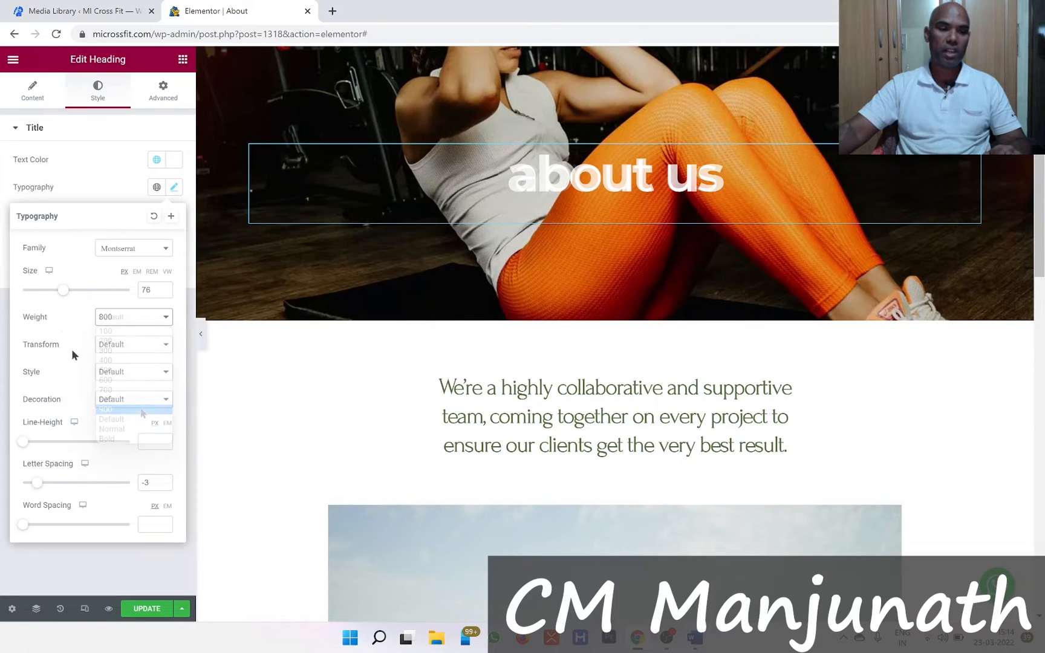
left_click(138, 349)
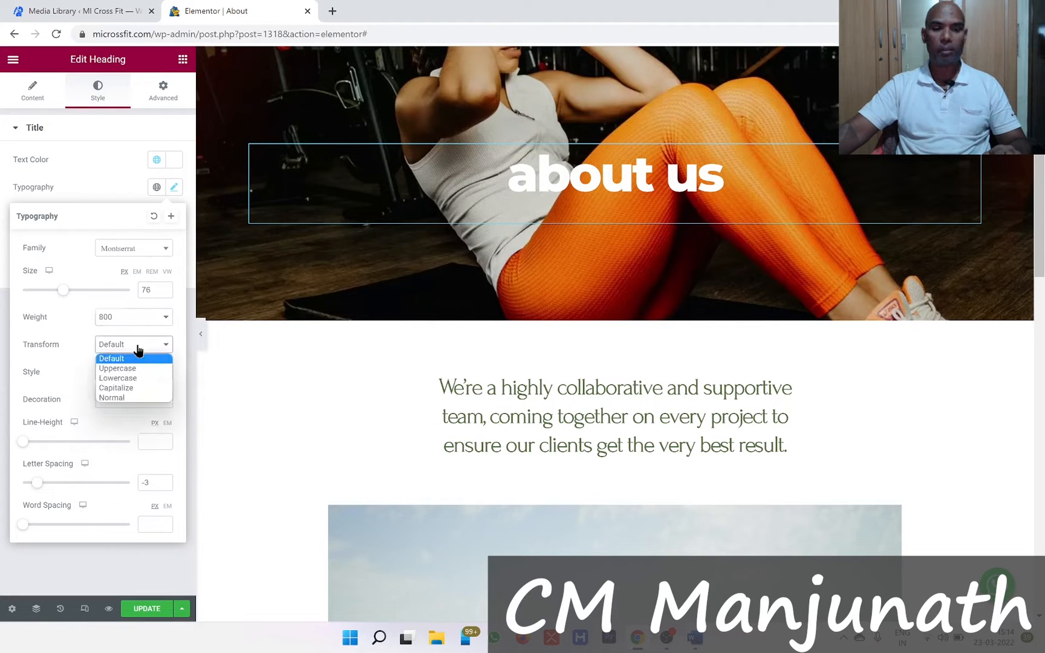
left_click(136, 388)
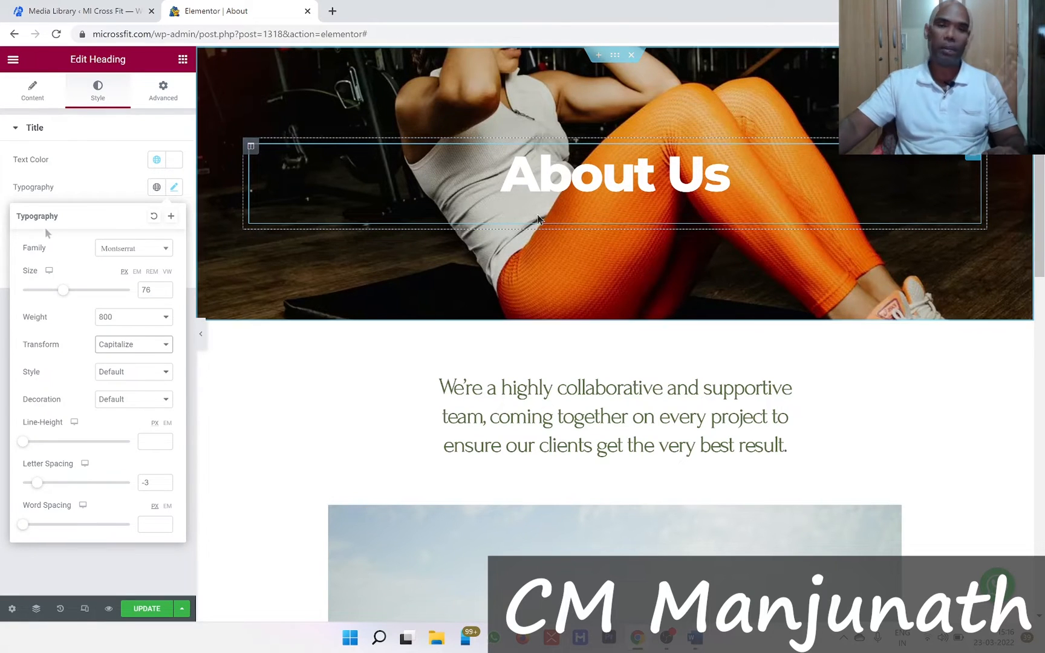
Save the hero heading's typography as a new global font with a name beginning with "Heading".
left_click(171, 217)
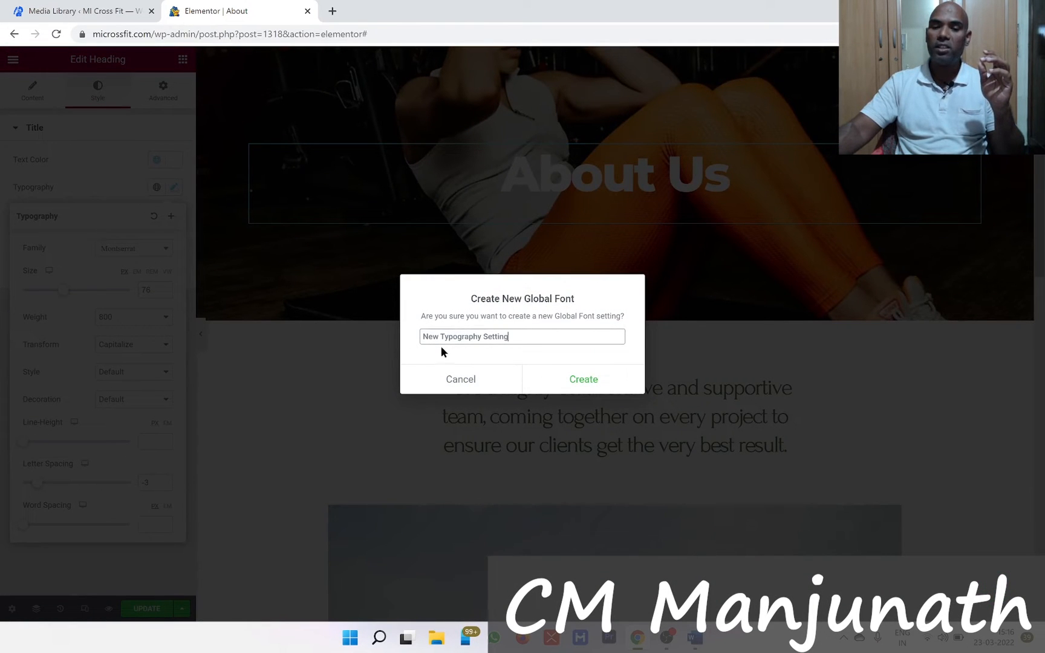
left_click_drag(532, 341, 266, 387)
type("Head")
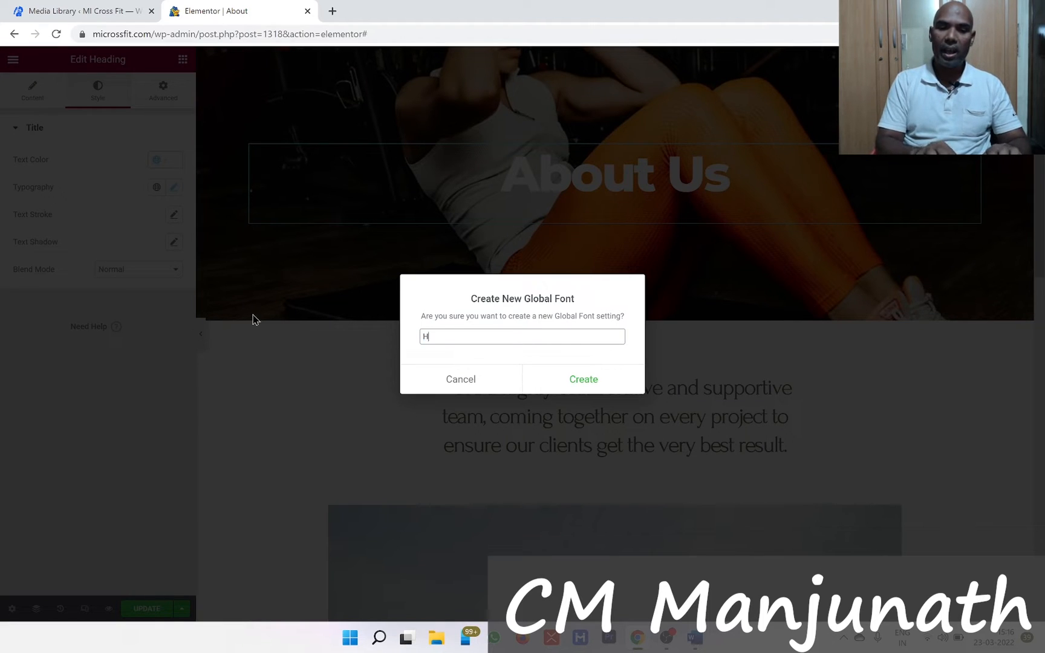
key("Return")
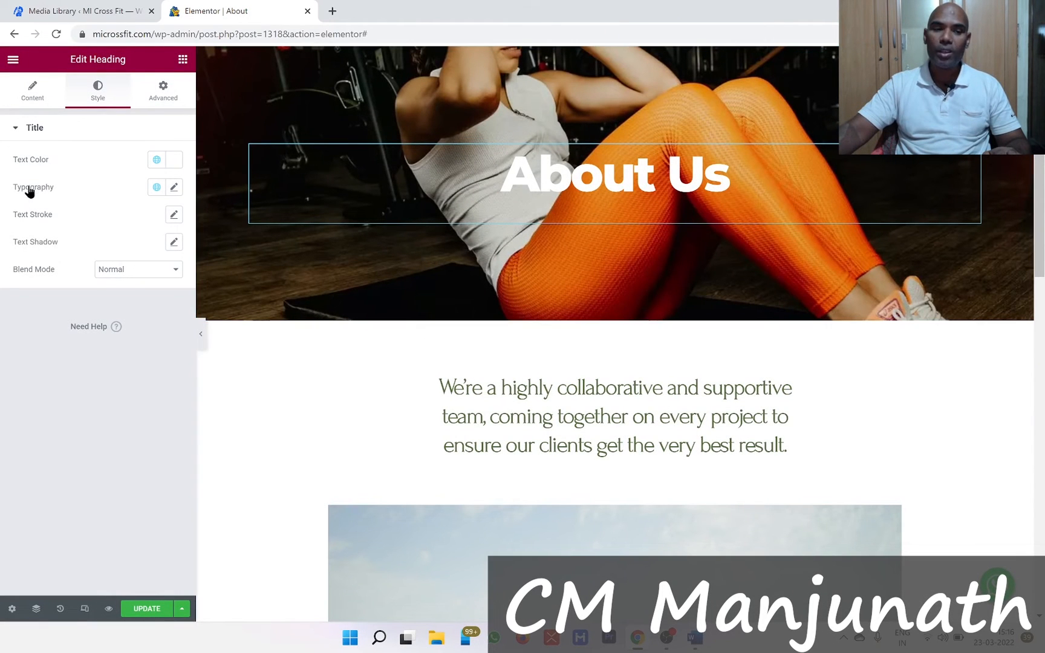
Review the global fonts available for the hero heading and select the saved Heading font.
left_click(157, 188)
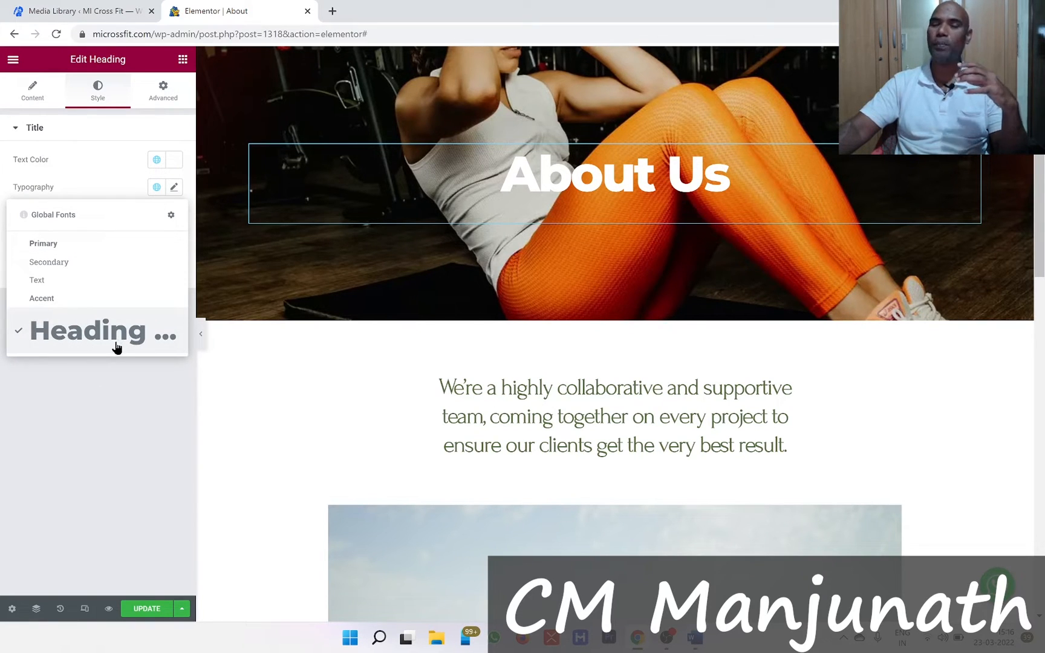
left_click(110, 391)
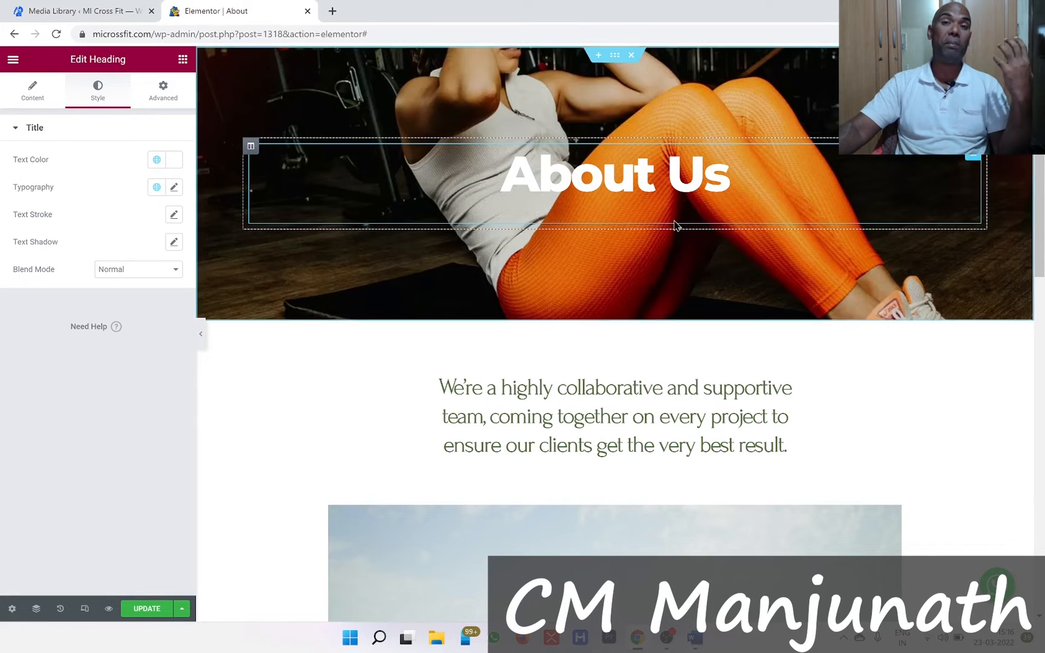
left_click(156, 188)
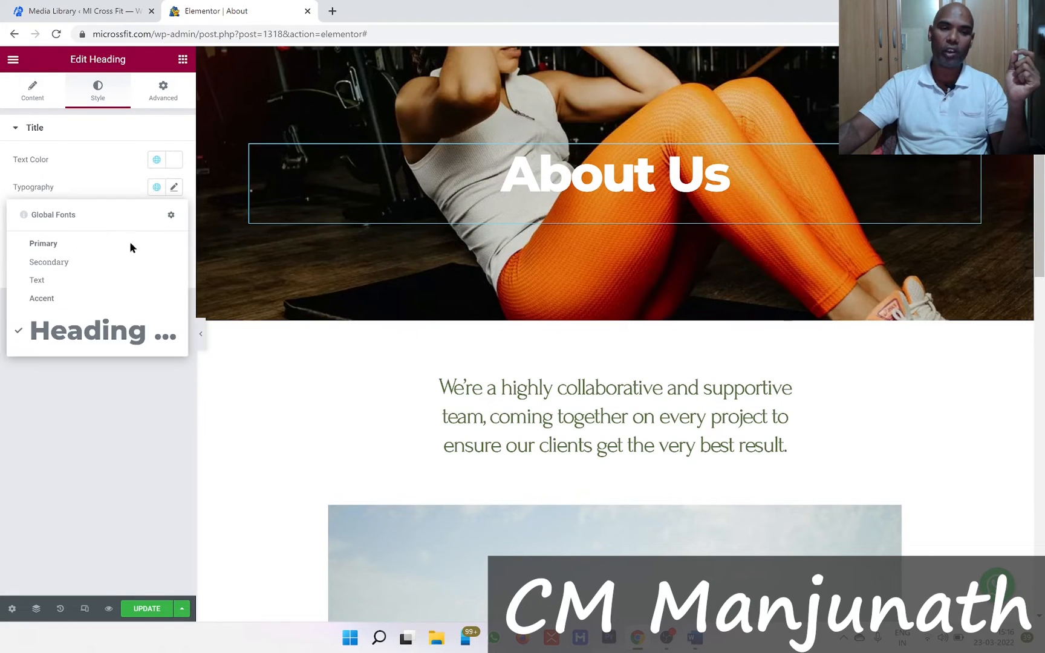
left_click(105, 331)
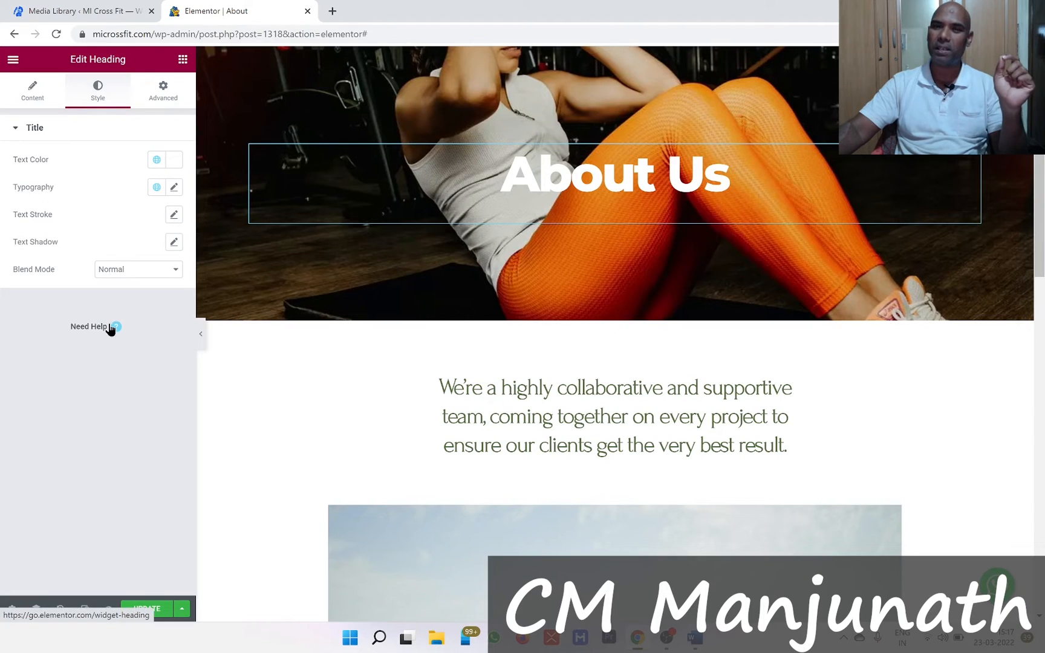
Replace the intro heading's text with "At MI CrossFit, we believe everyone should have the opportunity to enjoy a fit and healthy lifestyle." from the Word document.
scroll(659, 486, "down", 2)
scroll(659, 489, "down", 1)
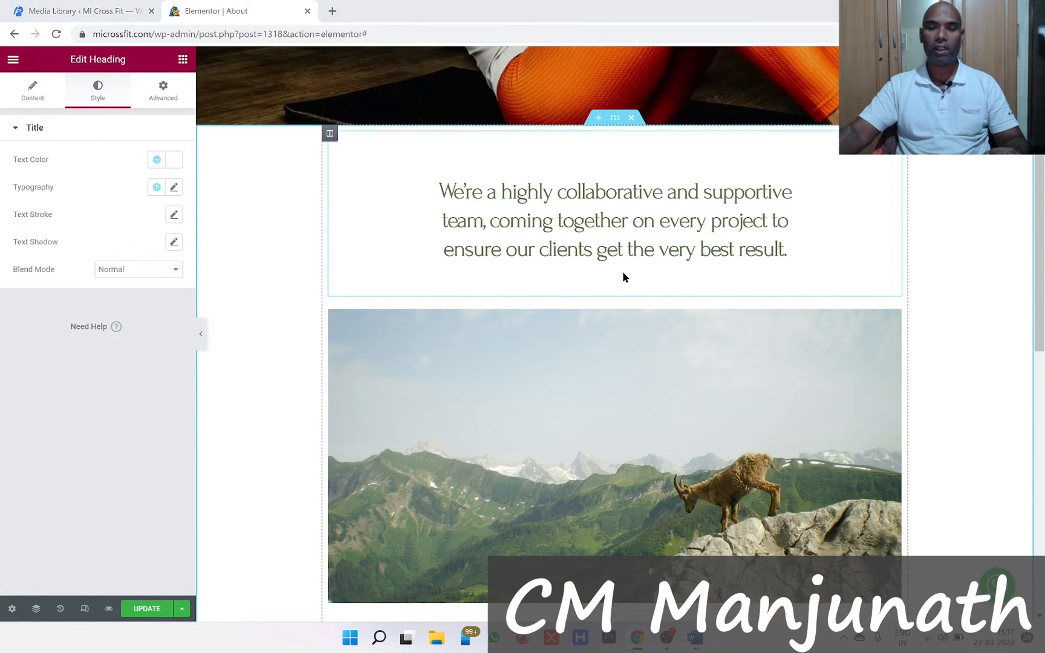
key("alt+Tab")
key("Tab")
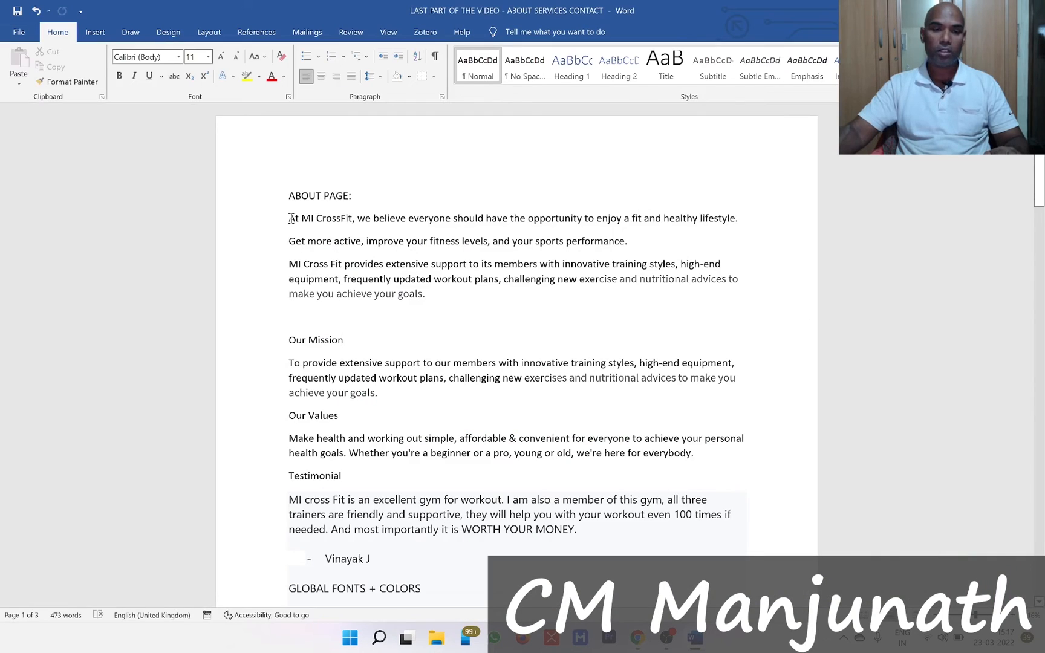
left_click_drag(289, 218, 437, 305)
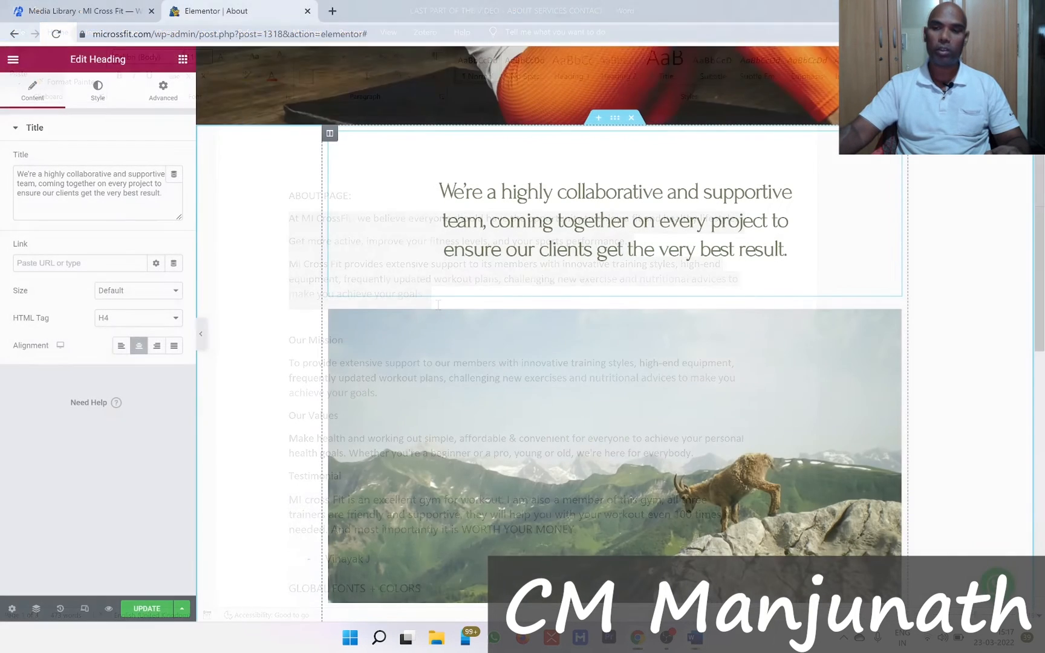
left_click(85, 179)
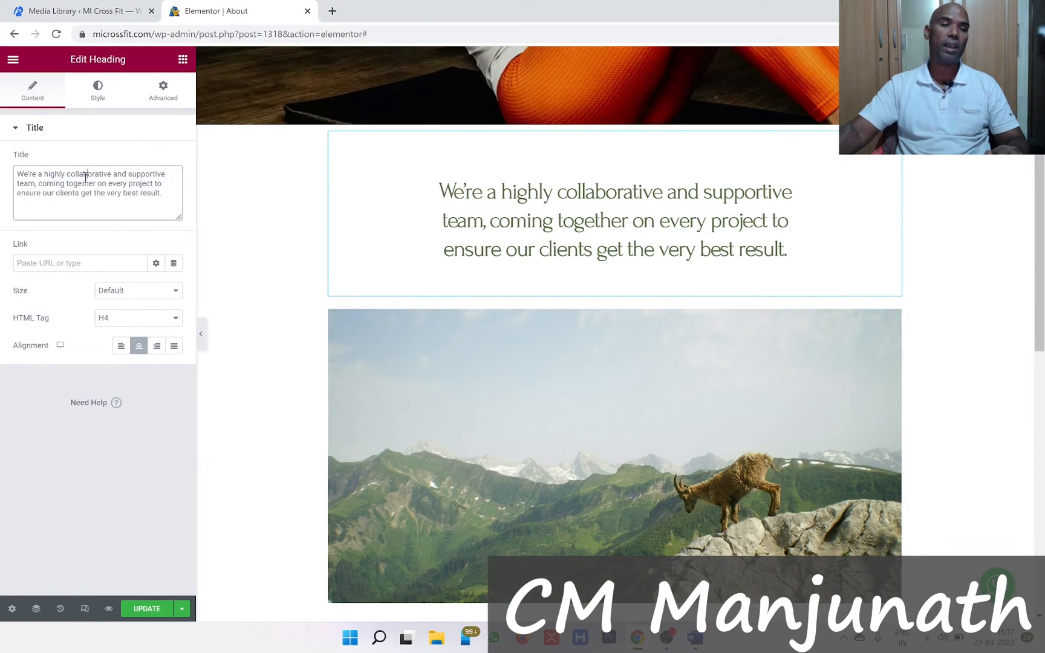
key("ctrl+a")
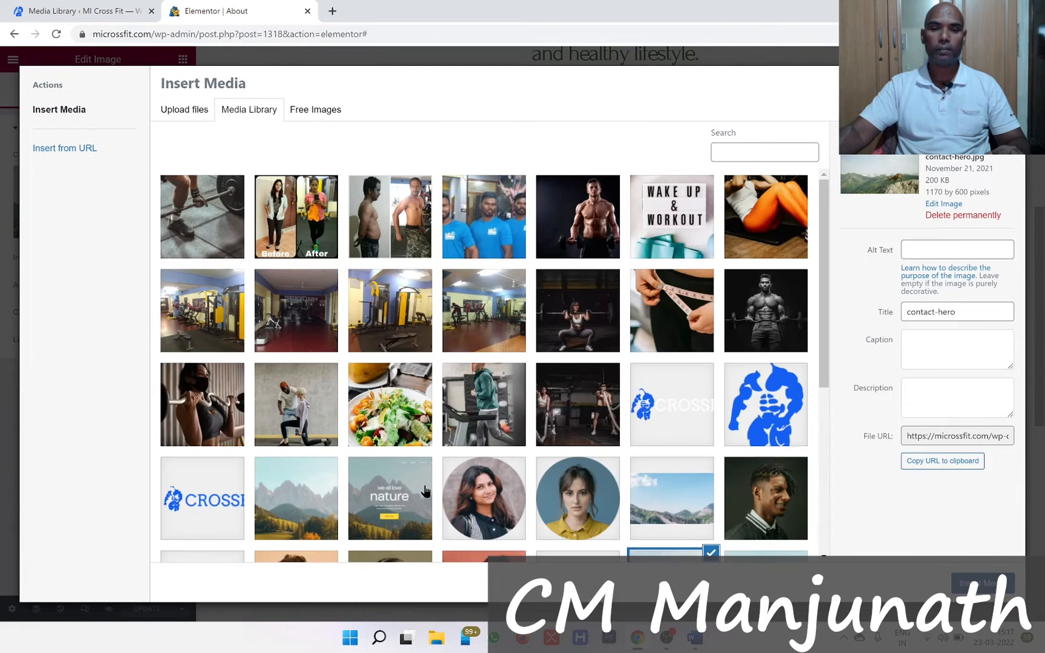
Replace the mountain goat image below the intro heading with man-about-to-lift-weights-barbell.webp from the media library.
left_click(202, 217)
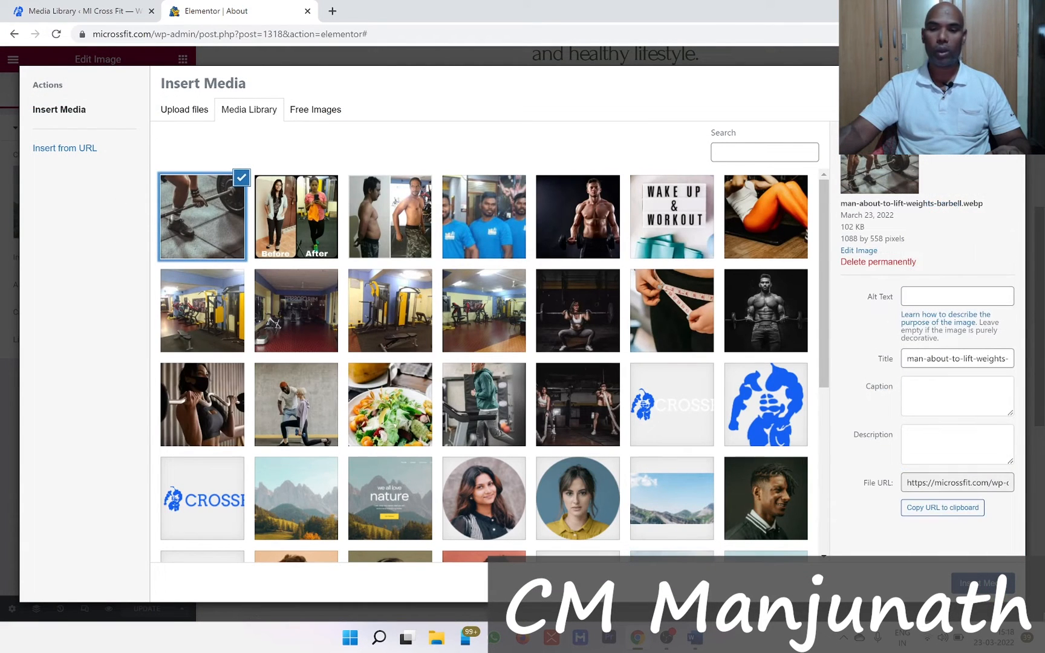
left_click(991, 587)
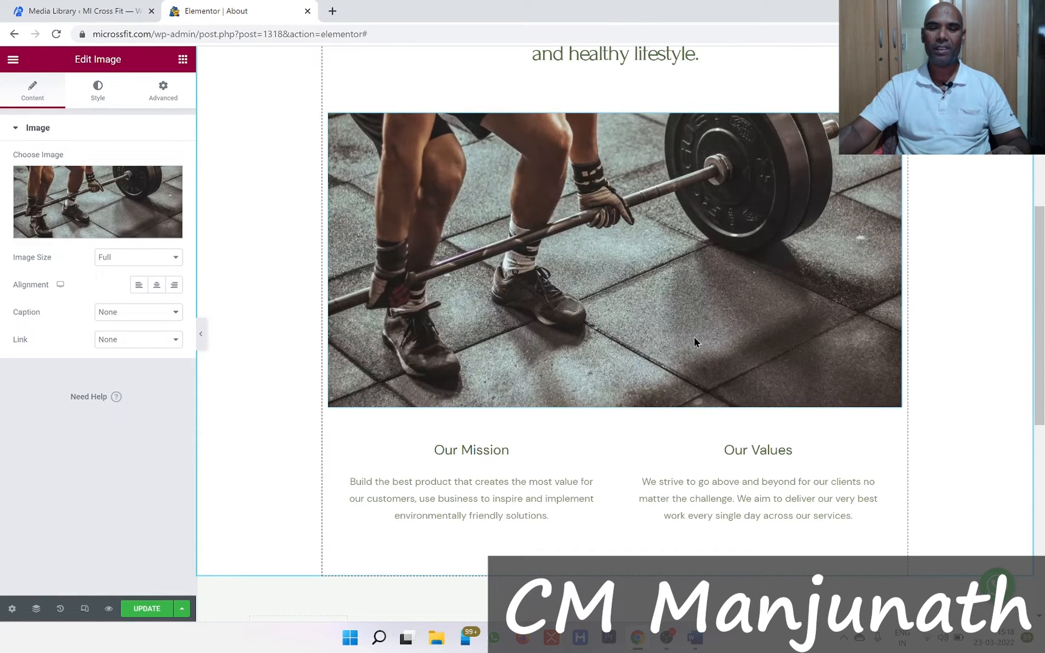
Replace the Our Values paragraph with the Word document's text beginning "Make health and working out simple, affordable & convenient".
scroll(694, 342, "down", 2)
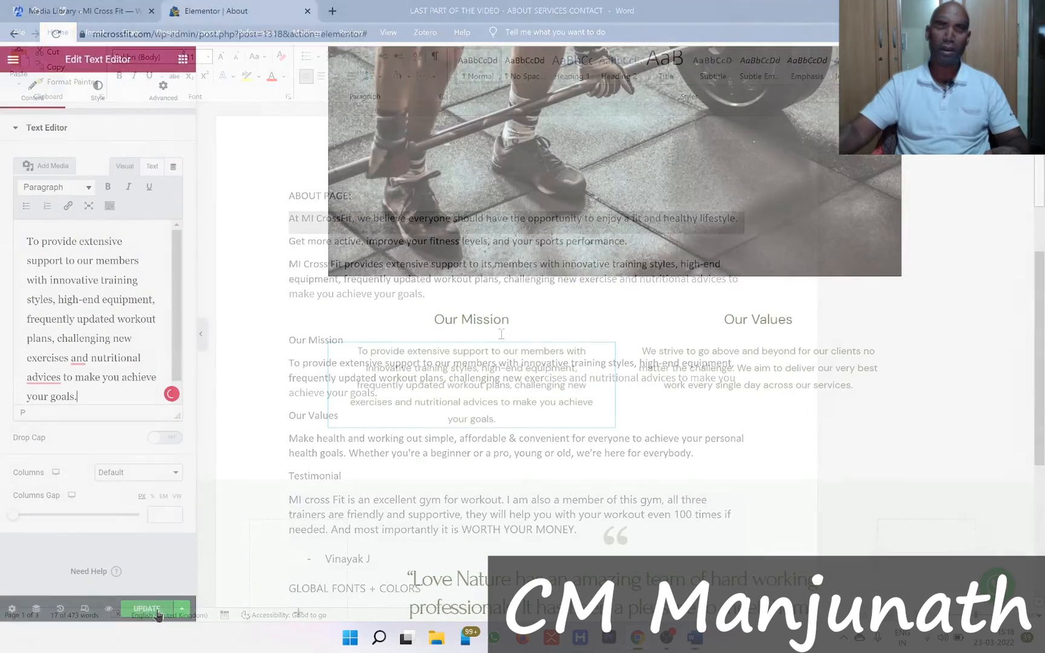
key("alt+Tab")
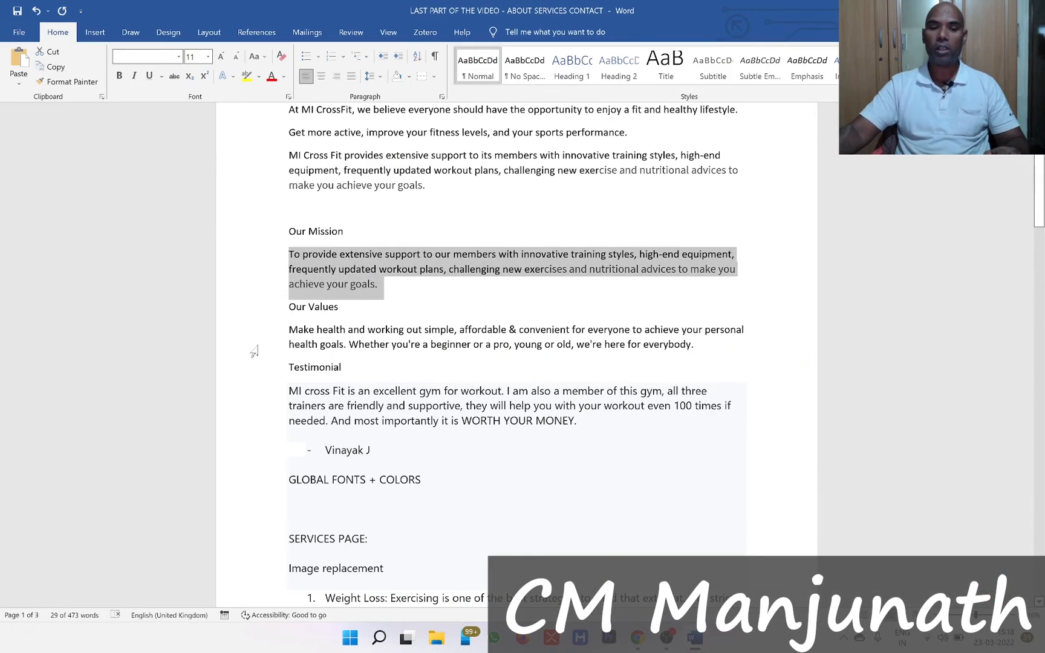
left_click_drag(280, 331, 748, 348)
key("ctrl+c")
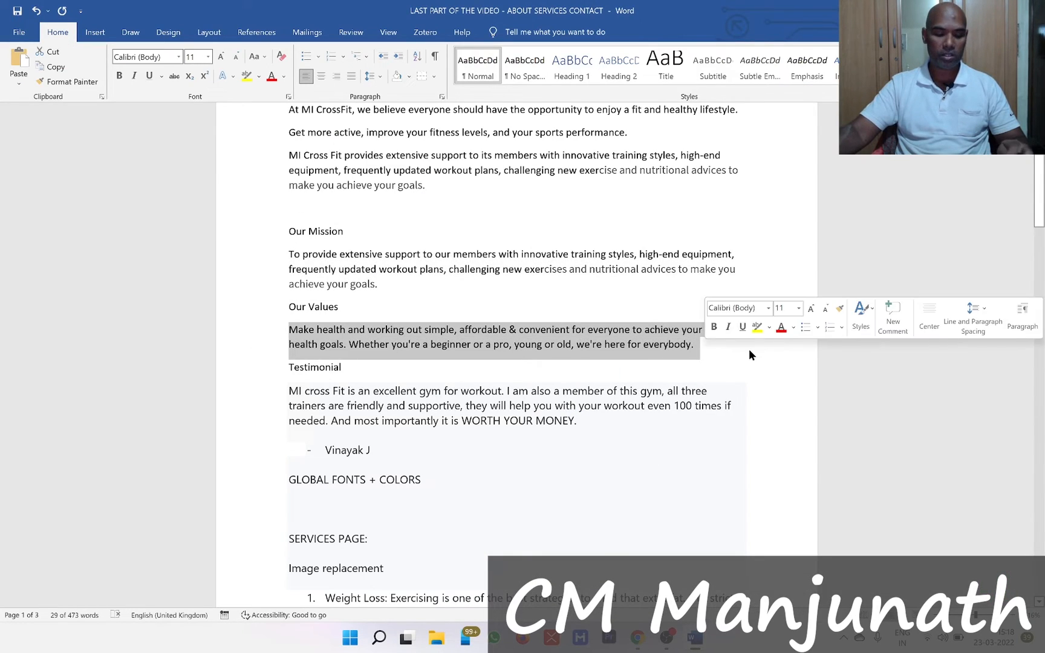
key("alt+Tab")
key("ctrl+v")
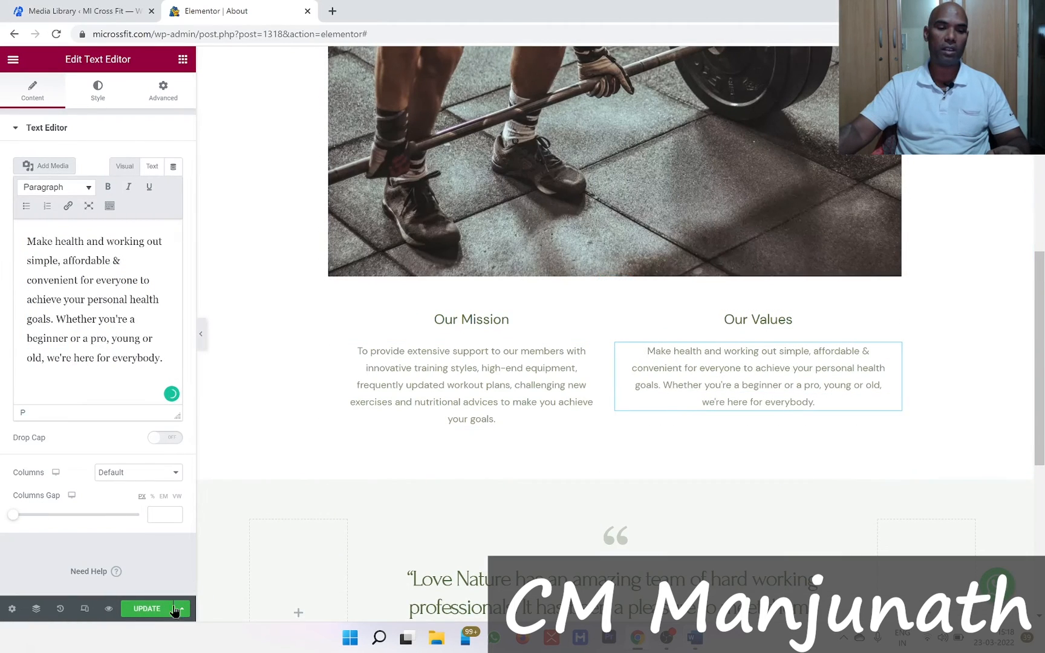
Update the page and replace the testimonial quote with the Word document's text beginning "MI cross Fit is an excellent gym for workout".
left_click(147, 608)
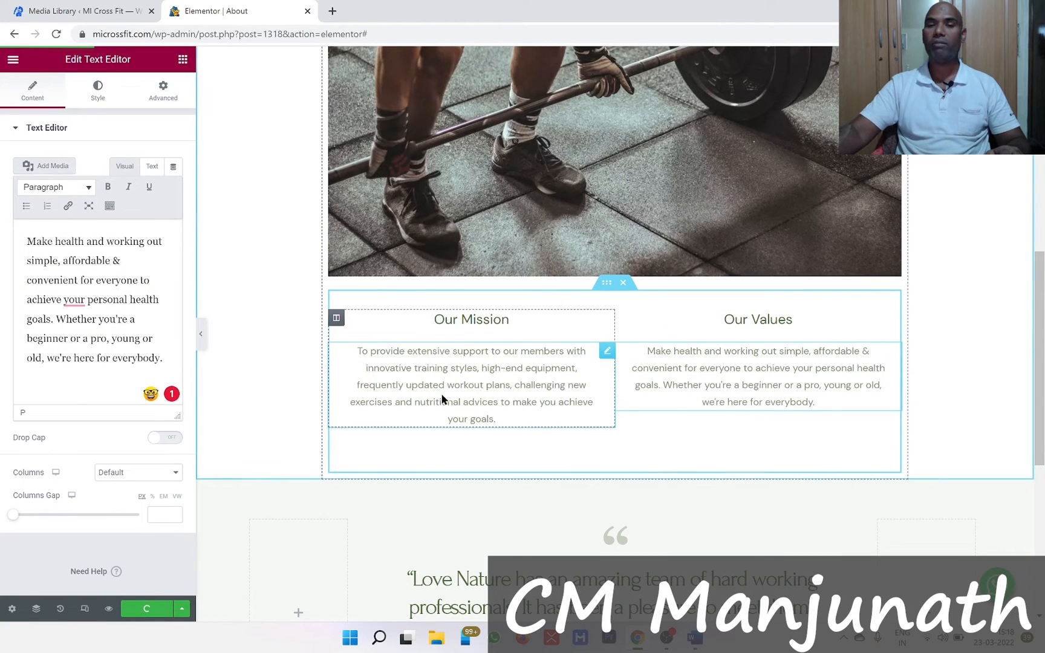
scroll(766, 417, "down", 4)
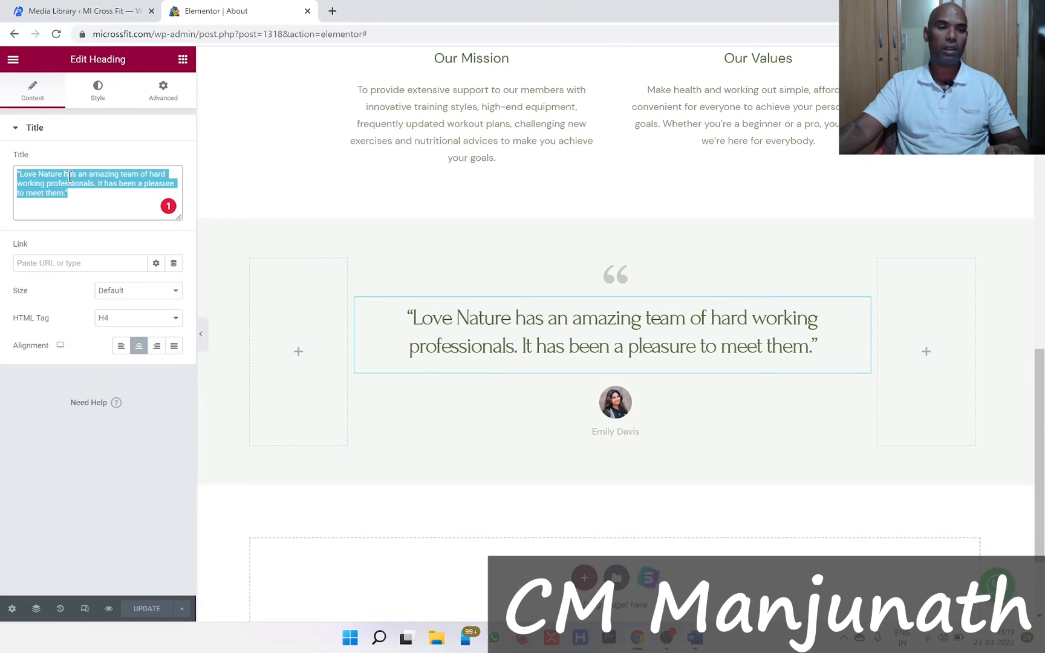
right_click(69, 177)
left_click(115, 239)
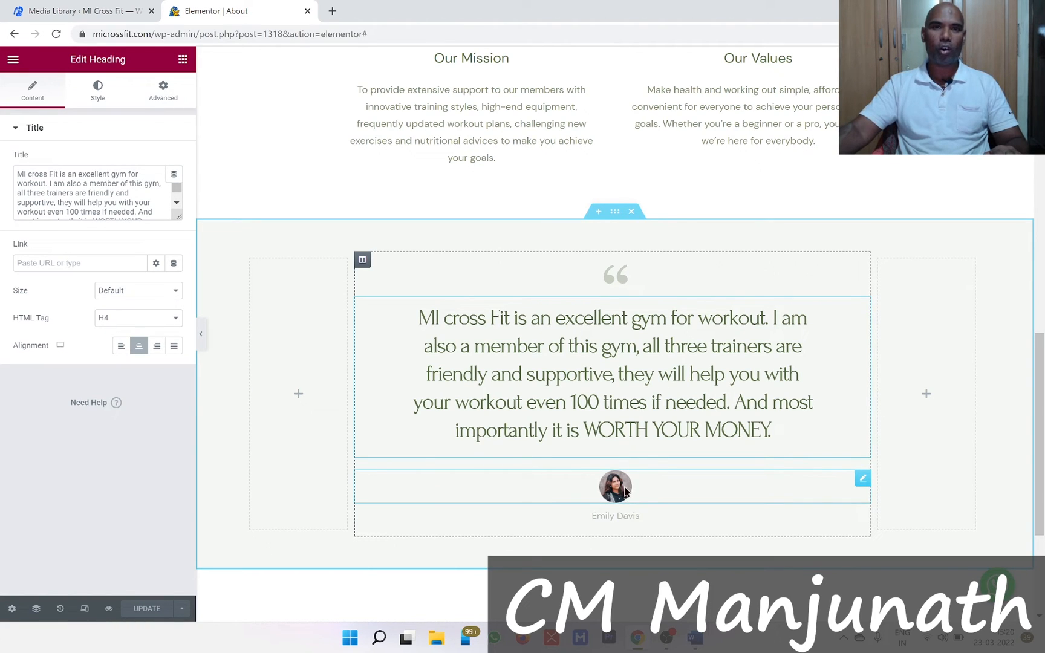
Replace the avatar image below the testimonial quote with avatar_1.jpg from the media library.
left_click(861, 481)
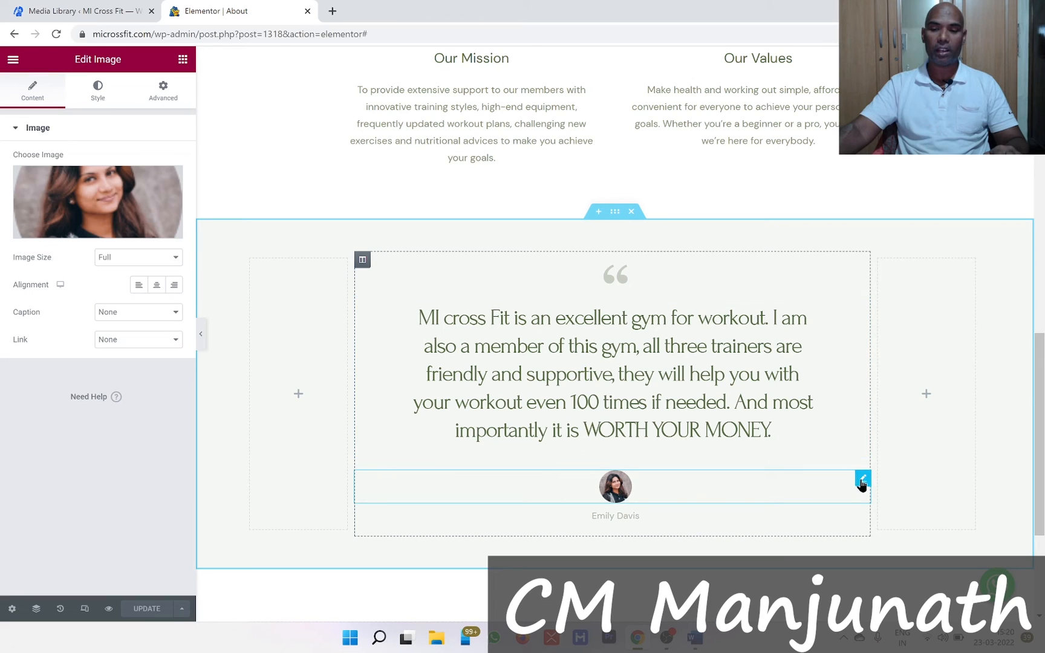
left_click(78, 191)
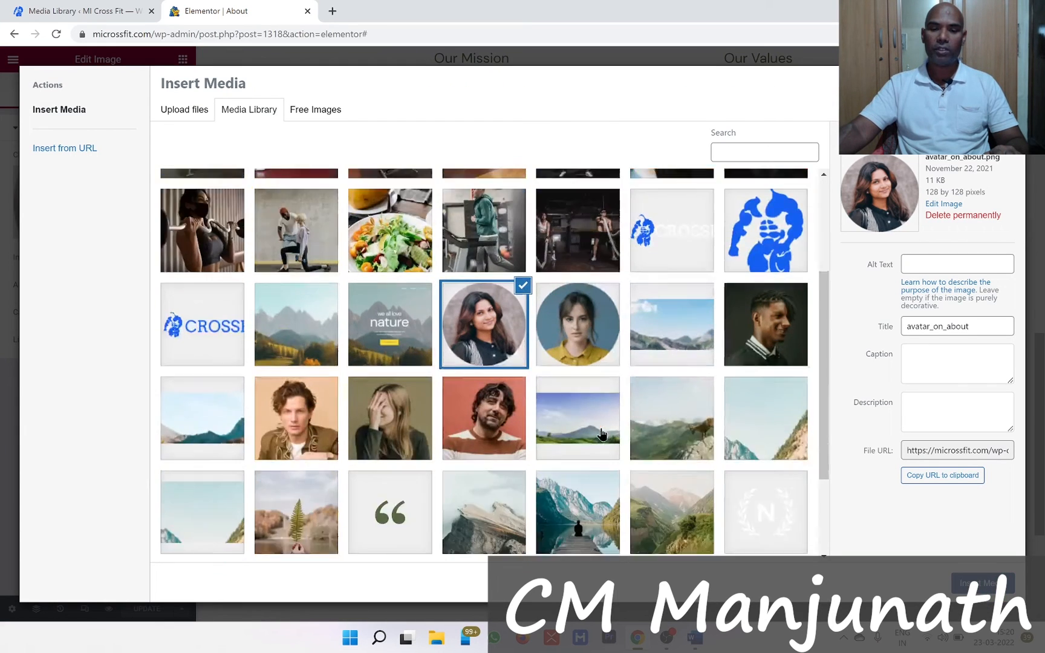
scroll(602, 435, "down", 1)
left_click(484, 331)
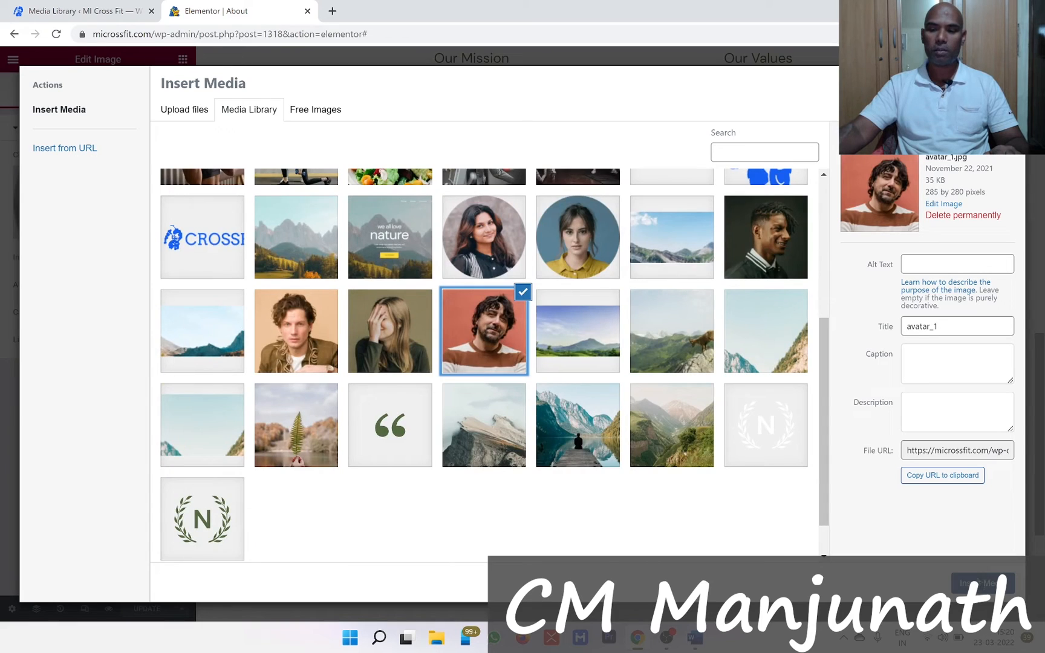
left_click(982, 582)
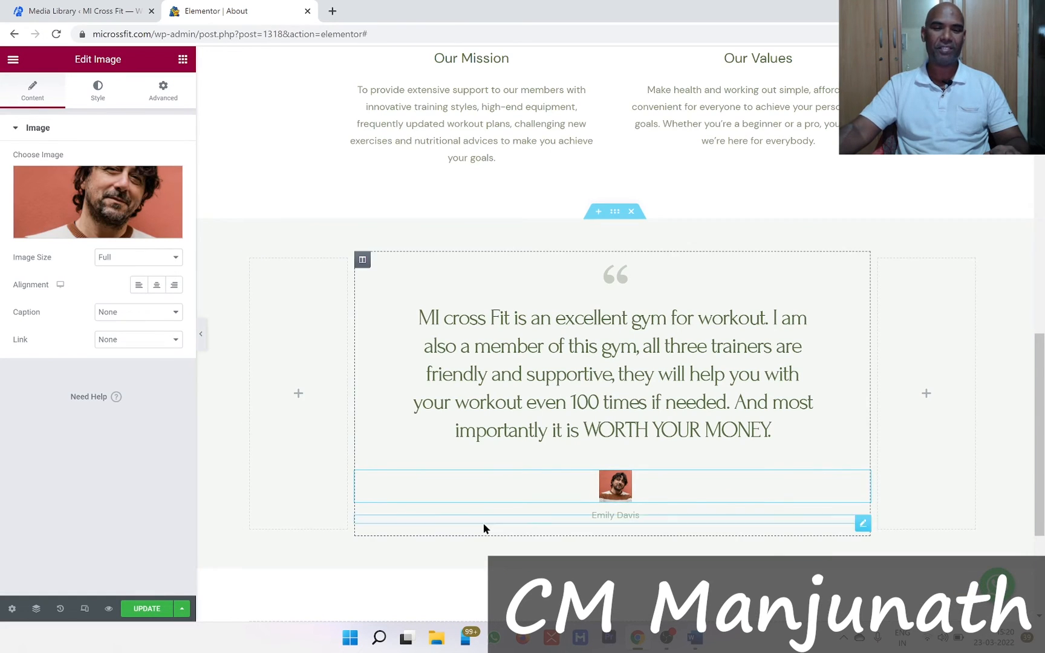
Replace the name under the testimonial avatar with the reviewer's name and check it against the Word document.
left_click(640, 519)
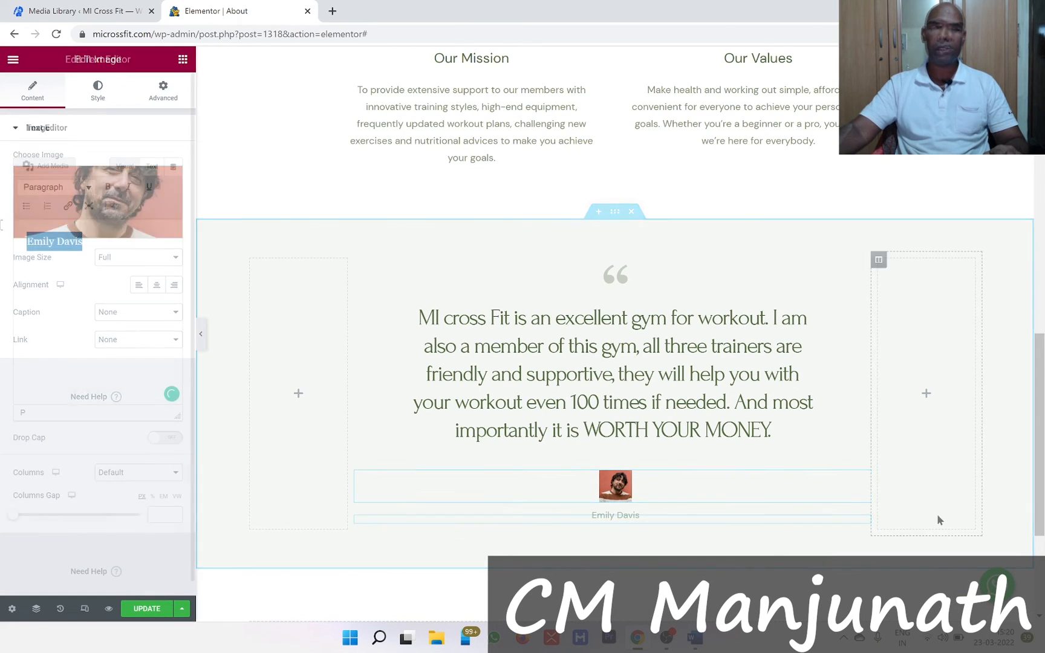
type("Vinayak J")
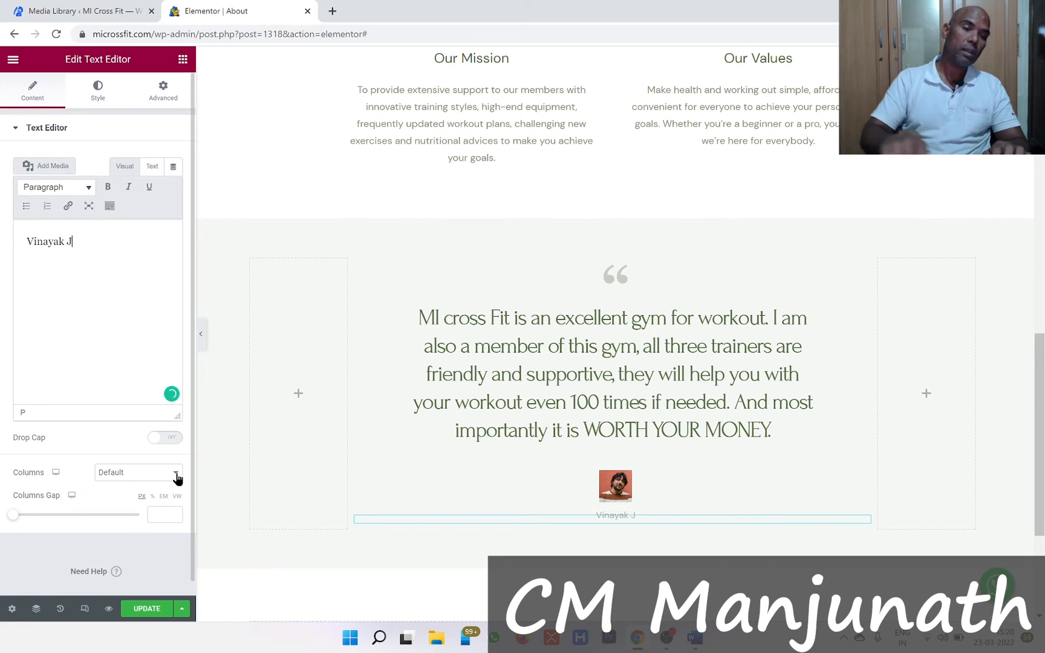
key("alt+Tab")
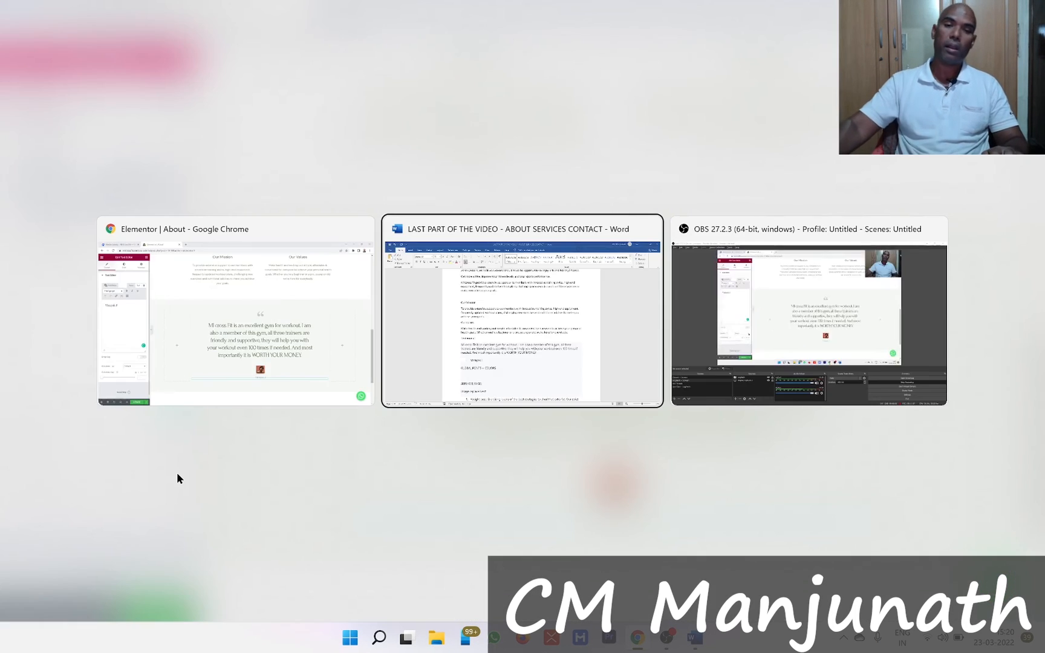
left_click_drag(325, 450, 371, 450)
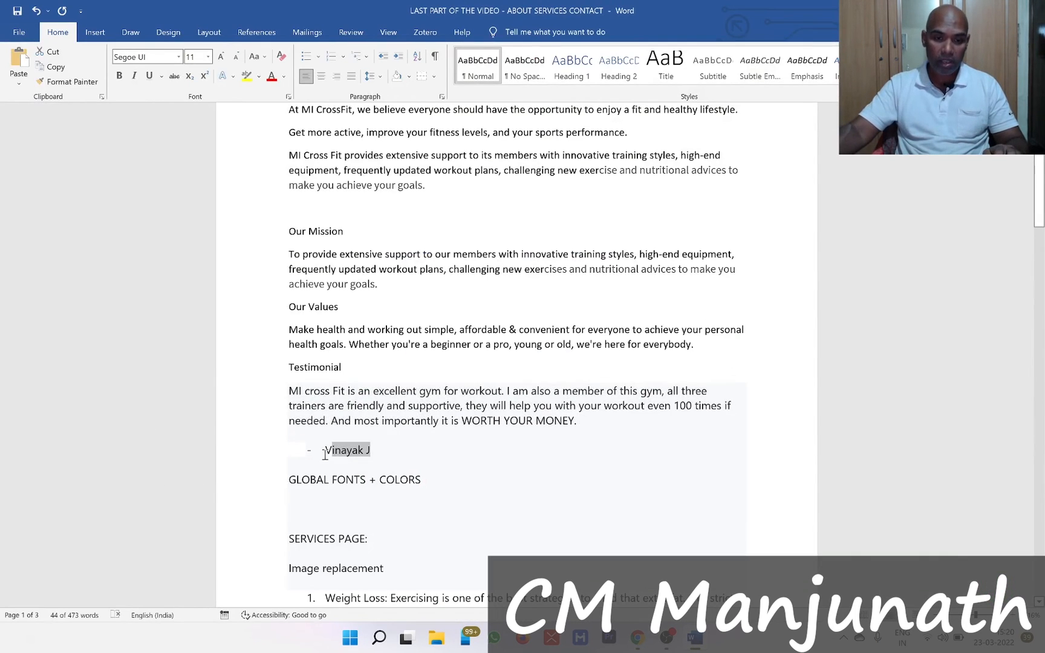
key("alt+Tab")
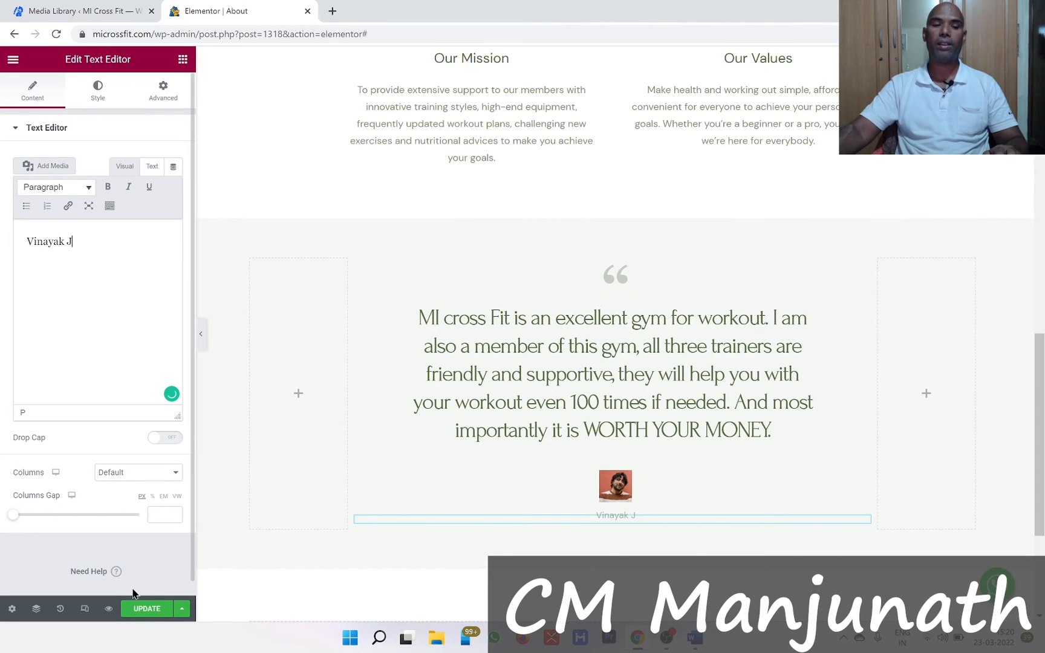